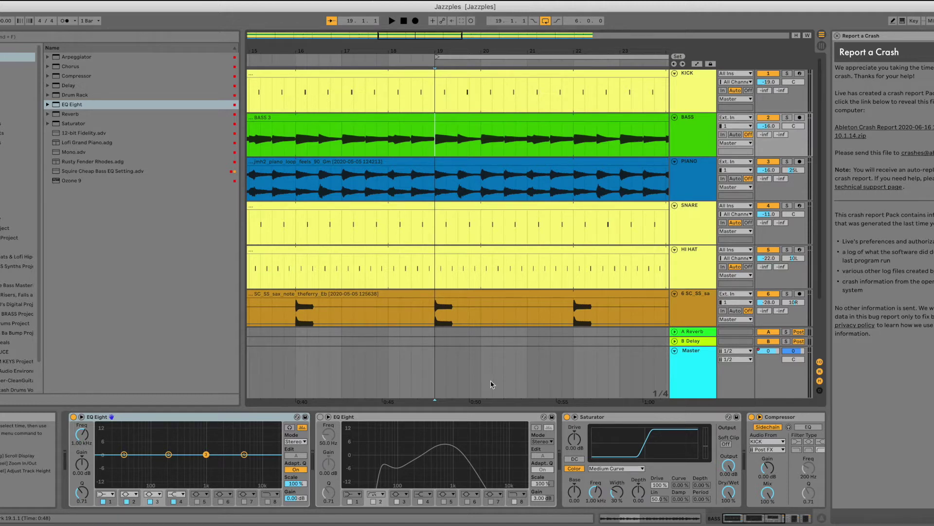
# Play the full mix from bar 19 to hear the bass and piano together, and stop playback.
pyautogui.hscroll(5, 469, 251)
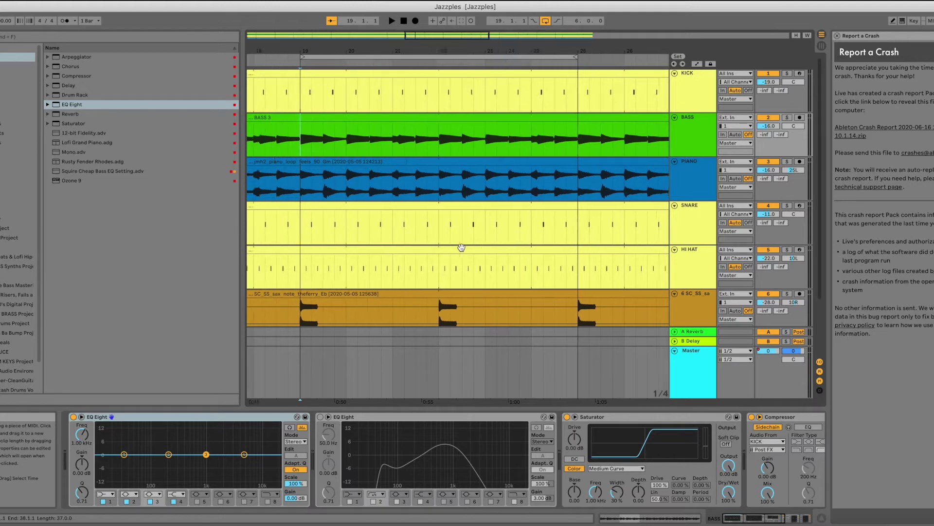
pyautogui.hscroll(-2, 461, 248)
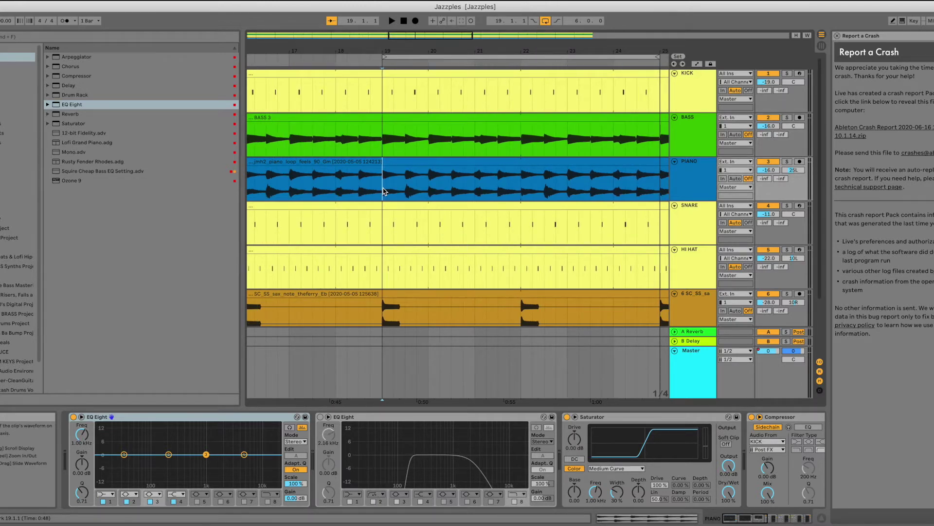
pyautogui.press('space')
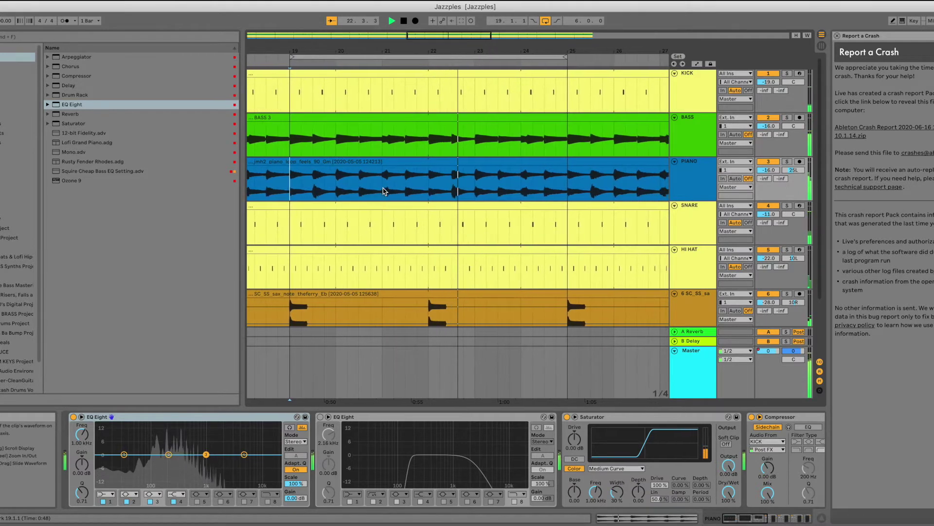
pyautogui.press('space')
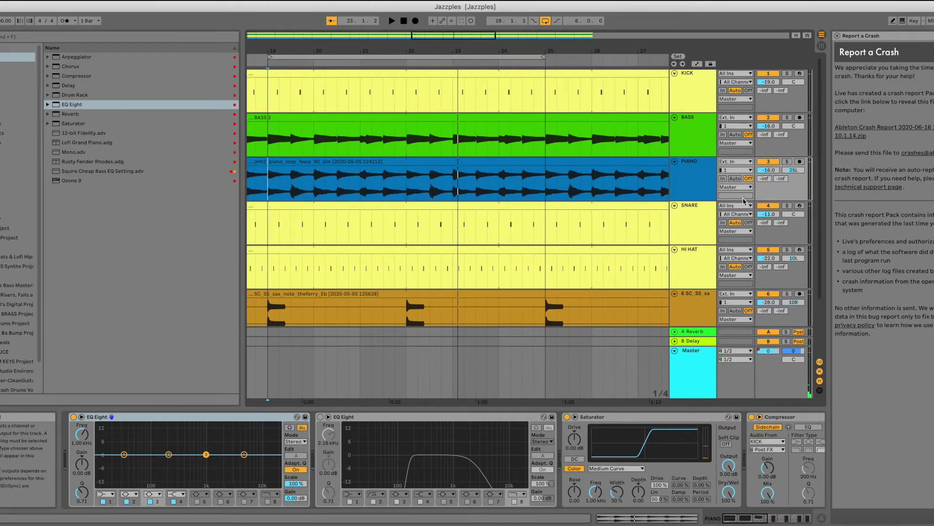
# Compare the BASS and PIANO tracks' device chains and solo the PIANO track.
pyautogui.click(685, 132)
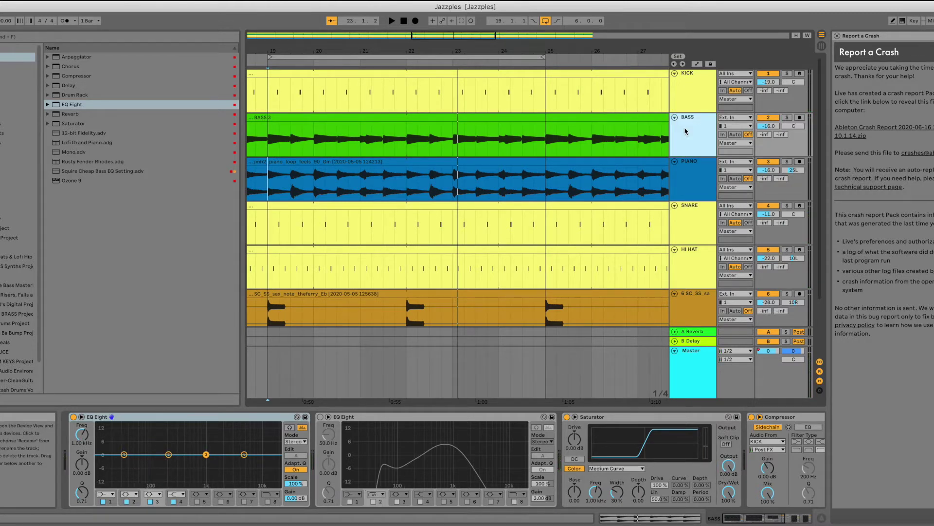
pyautogui.click(694, 170)
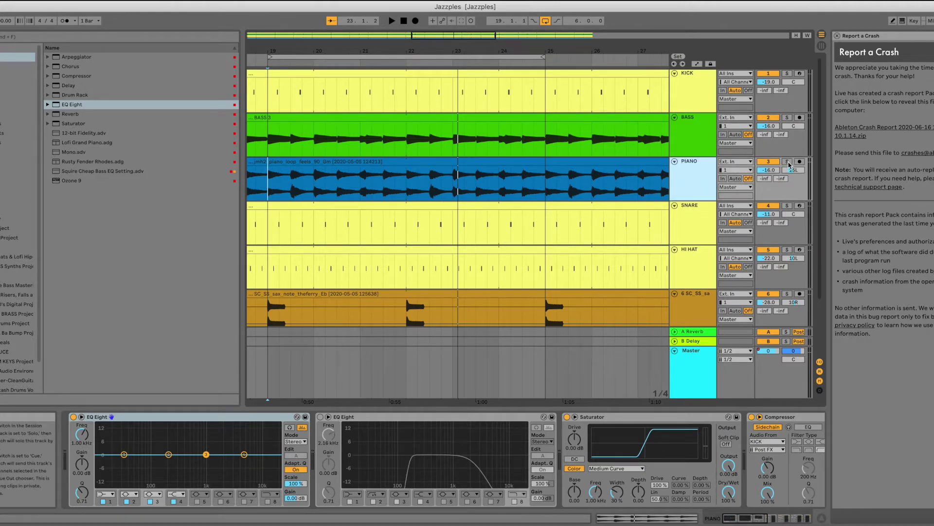
pyautogui.click(789, 163)
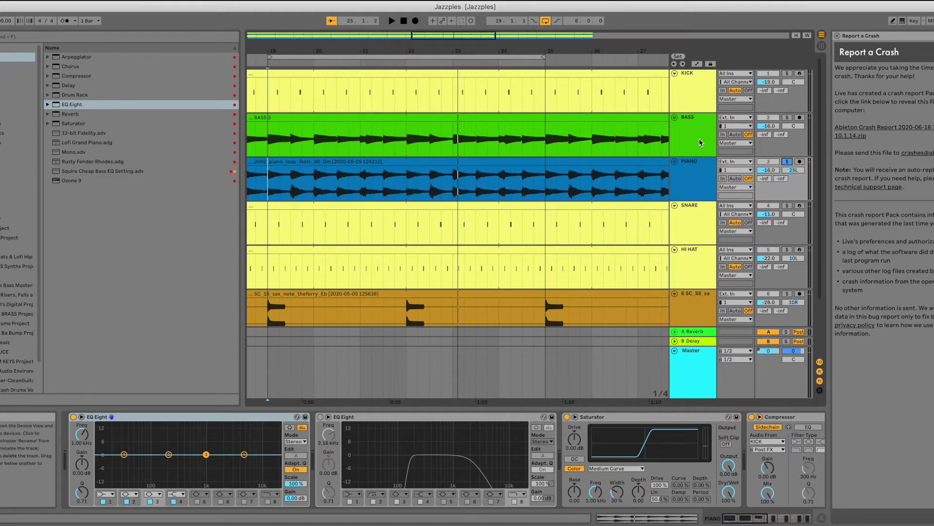
# Play the soloed piano from bar 19 to check its low frequencies in the EQ Eight spectrum, and stop playback.
pyautogui.hscroll(1, 370, 356)
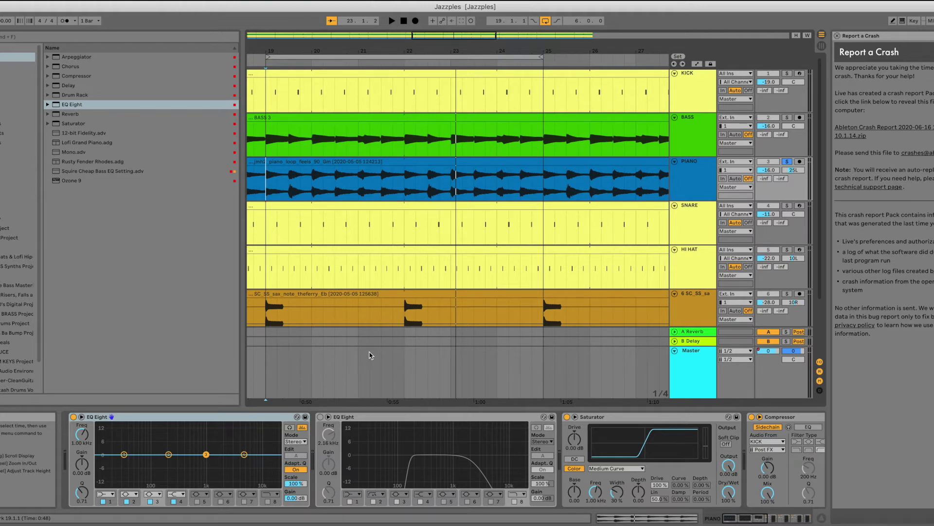
pyautogui.click(691, 171)
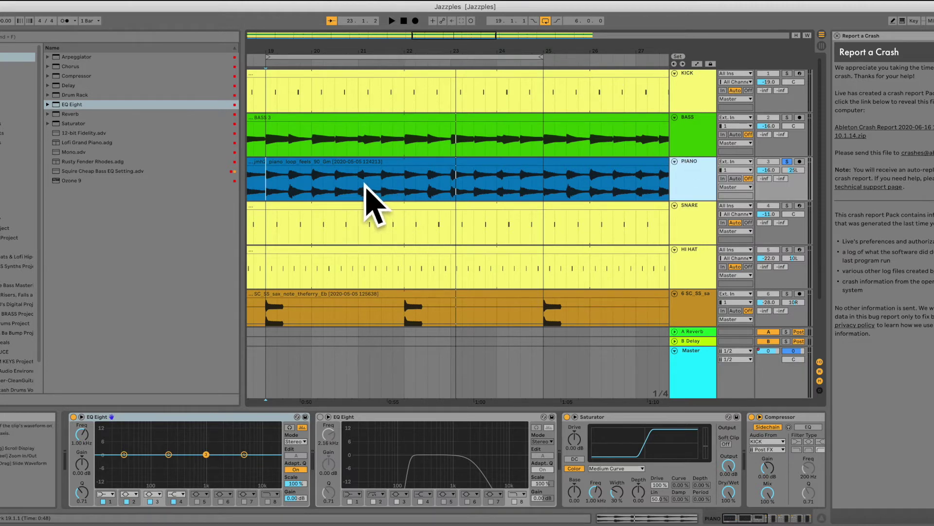
pyautogui.click(697, 154)
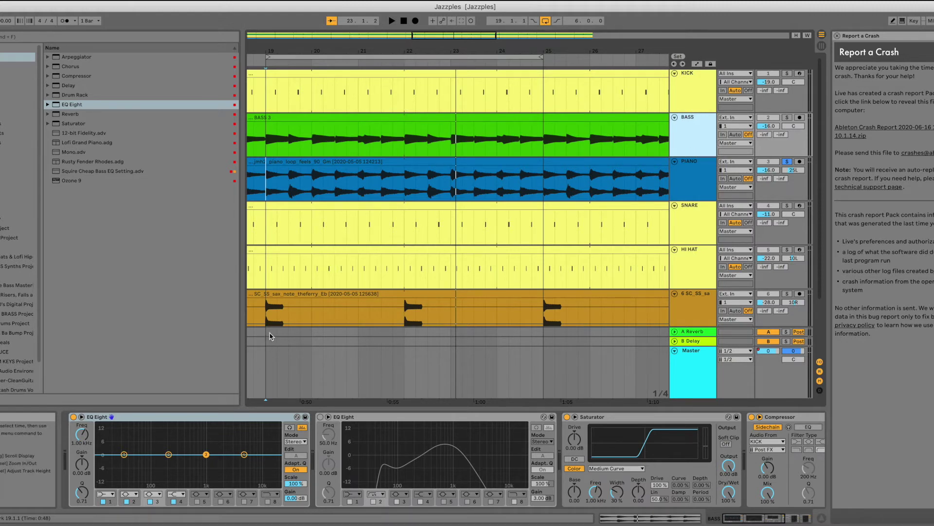
pyautogui.click(786, 162)
pyautogui.click(266, 191)
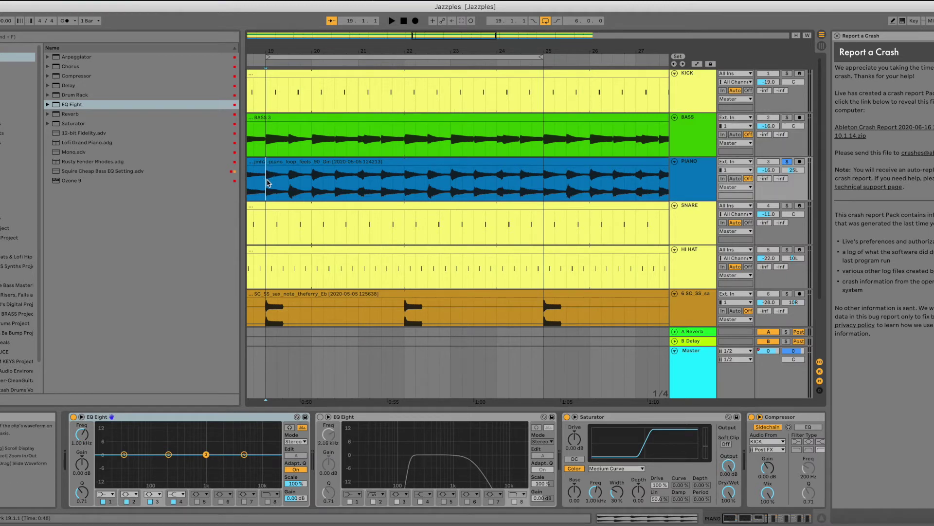
pyautogui.press('space')
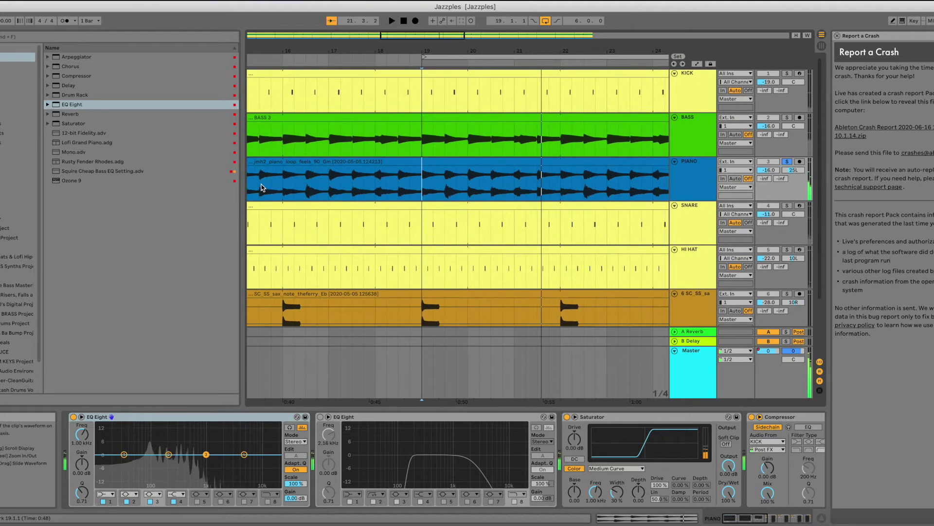
pyautogui.hscroll(1, 261, 188)
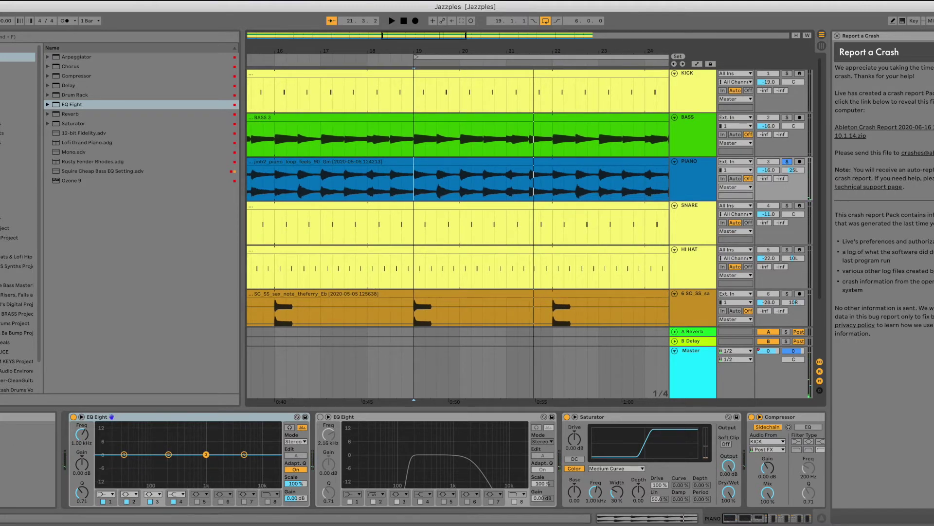
# Switch band 1 of the PIANO track's first EQ Eight to a low cut and raise its frequency to 166 Hz during playback.
pyautogui.click(111, 495)
pyautogui.click(106, 506)
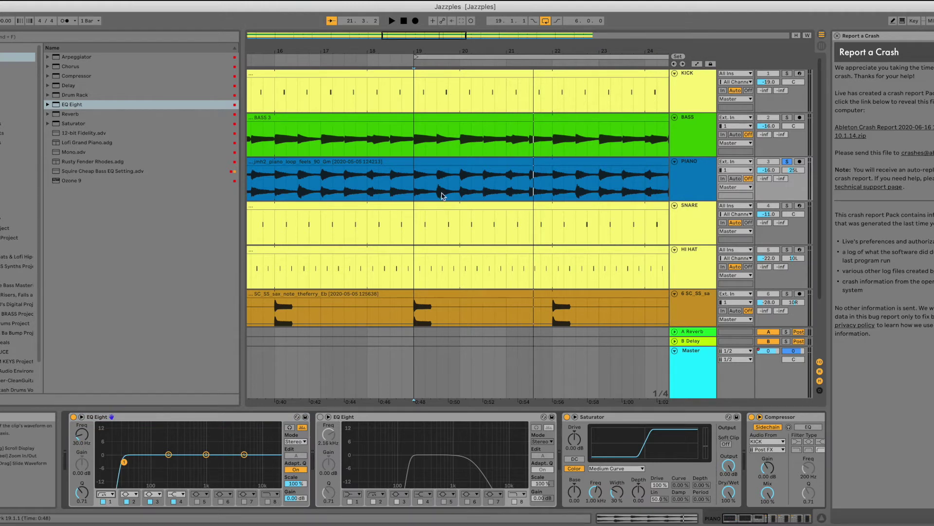
pyautogui.hscroll(-3, 424, 190)
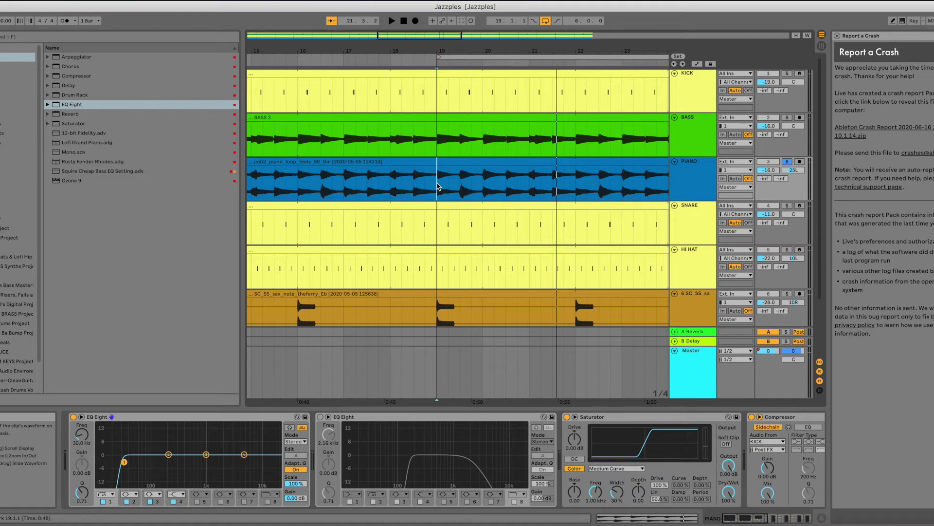
pyautogui.hscroll(1, 437, 186)
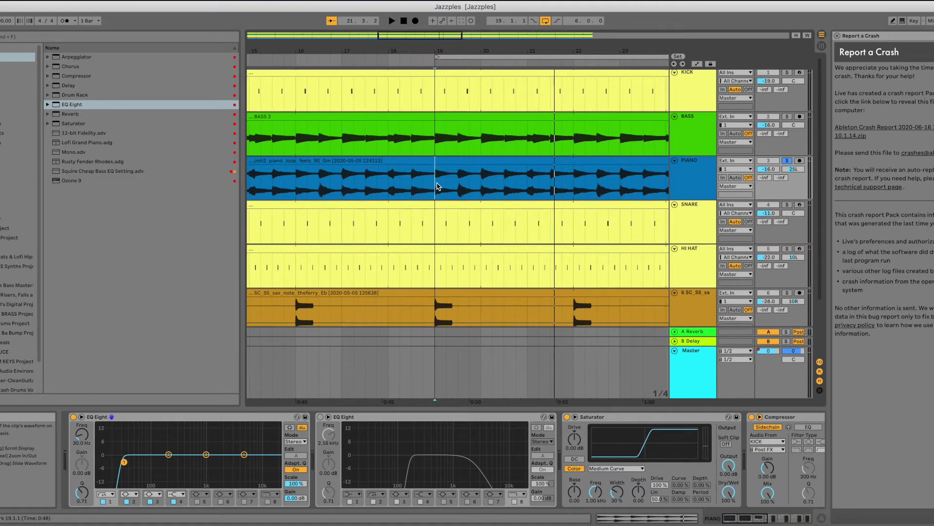
pyautogui.scroll(-1, 437, 186)
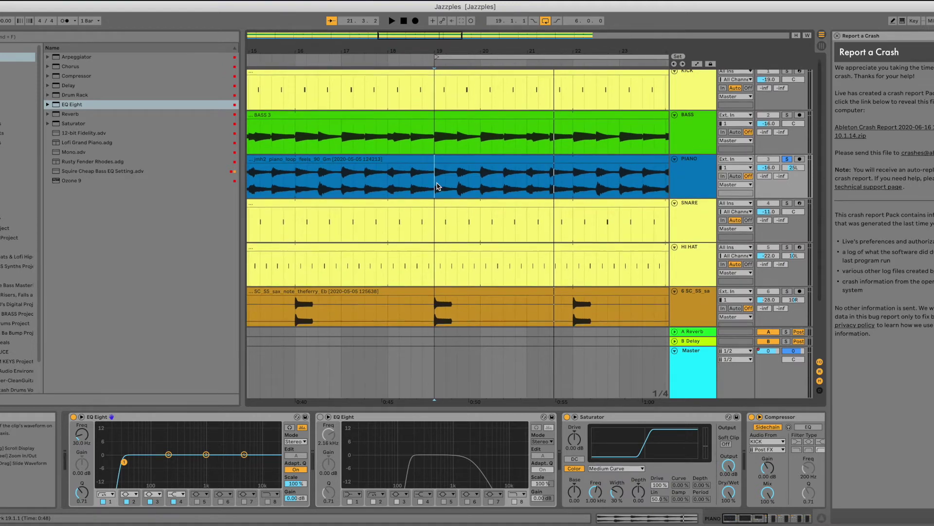
pyautogui.press('space')
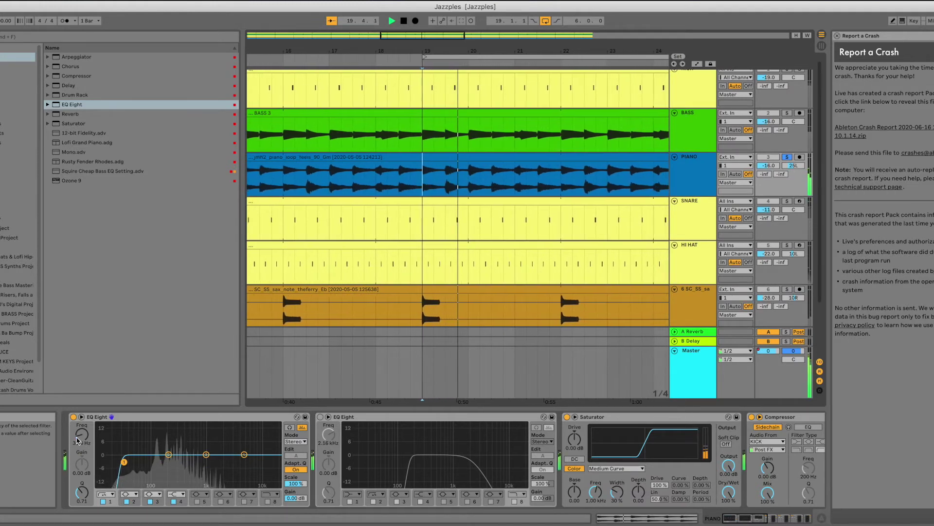
pyautogui.moveTo(82, 444); pyautogui.dragTo(82, 421)
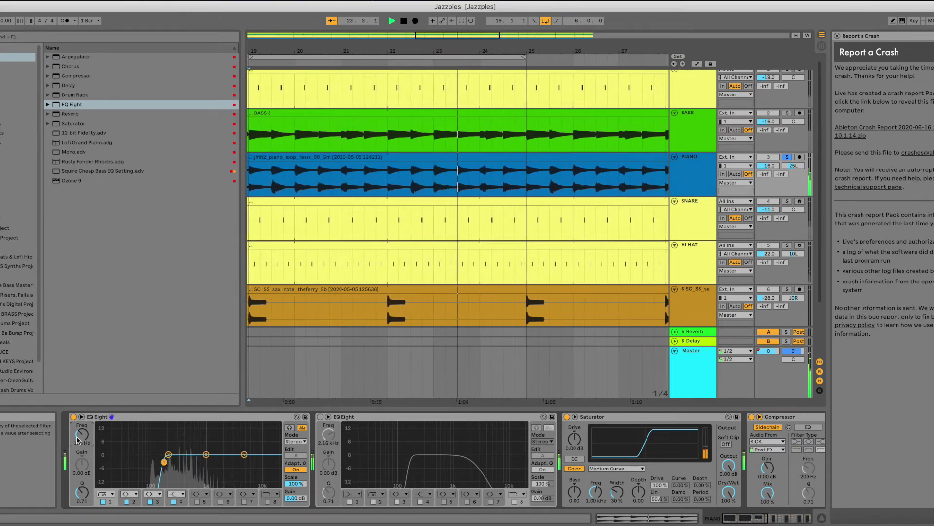
pyautogui.press('space')
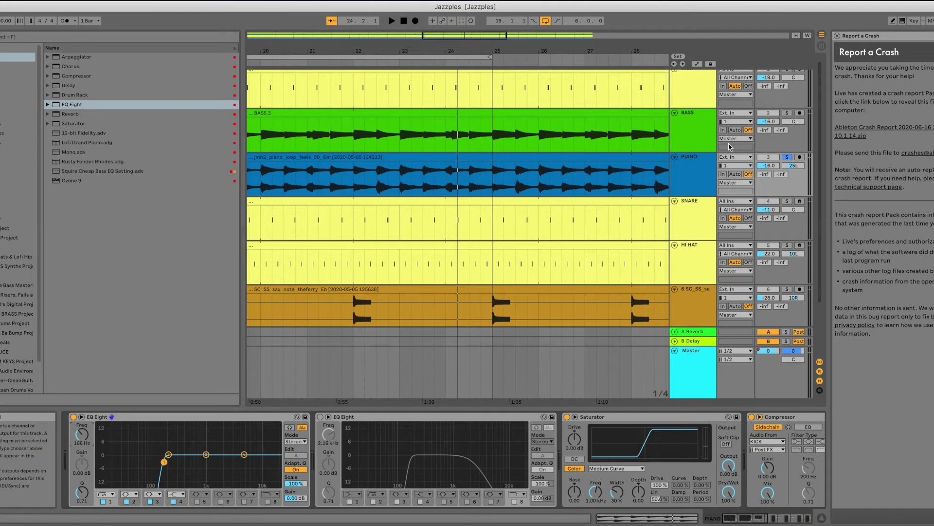
# Solo the BASS track instead of PIANO and start playback from bar 19.
pyautogui.click(702, 140)
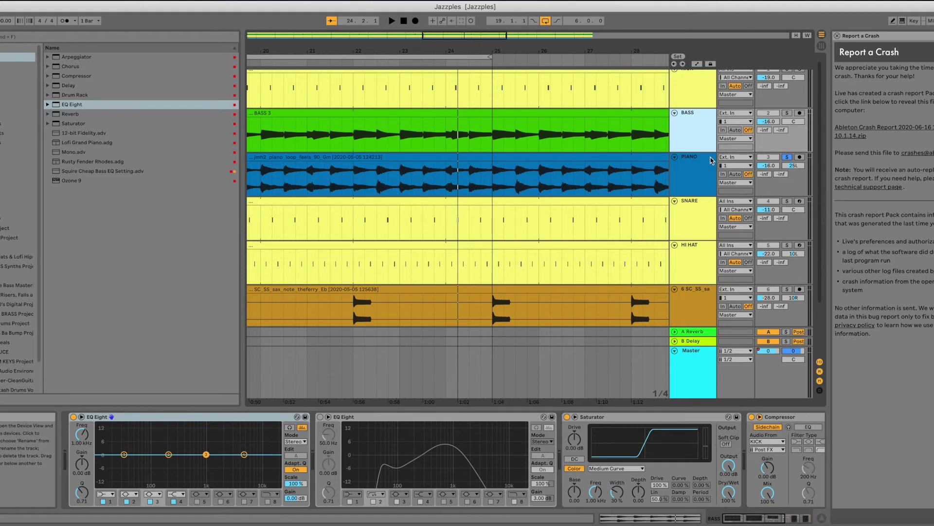
pyautogui.hscroll(-4, 492, 136)
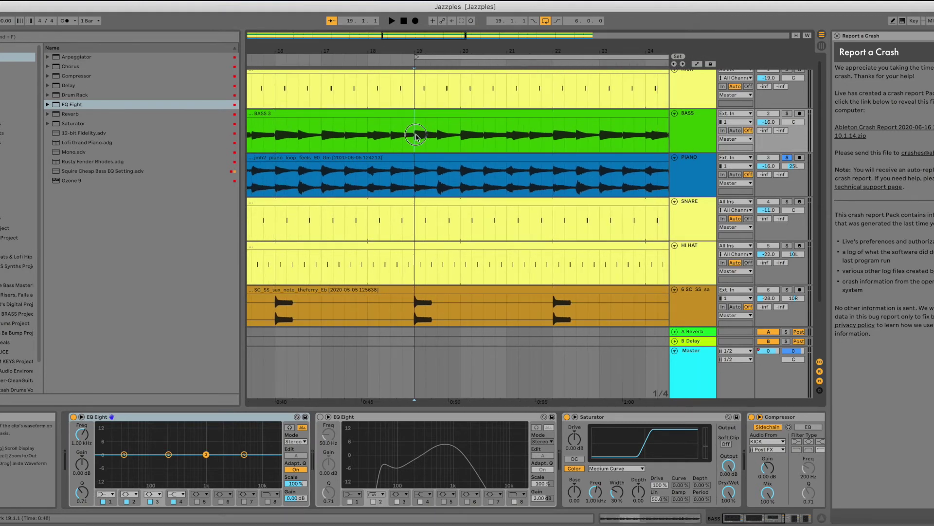
pyautogui.click(787, 114)
pyautogui.press('space')
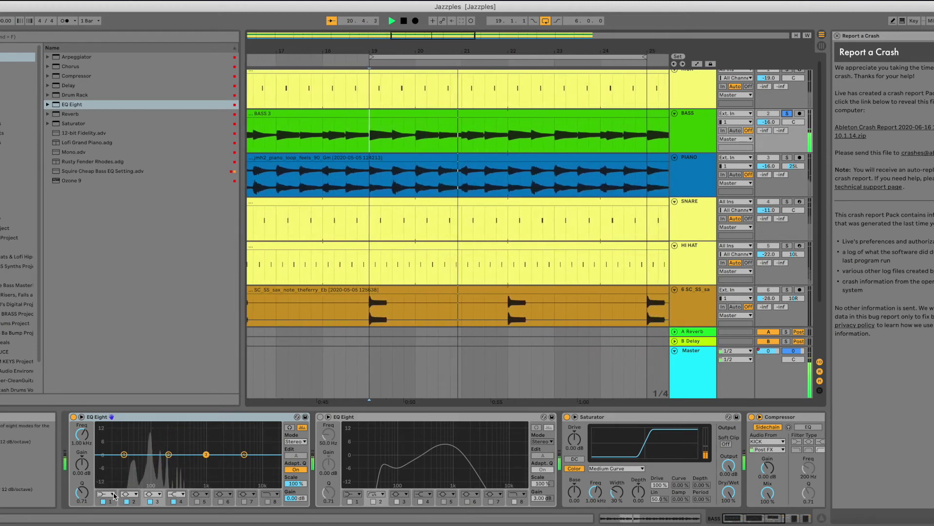
# Switch band 1 of the BASS track's first EQ Eight to a low cut and raise its frequency to about 50 Hz.
pyautogui.click(115, 496)
pyautogui.click(107, 504)
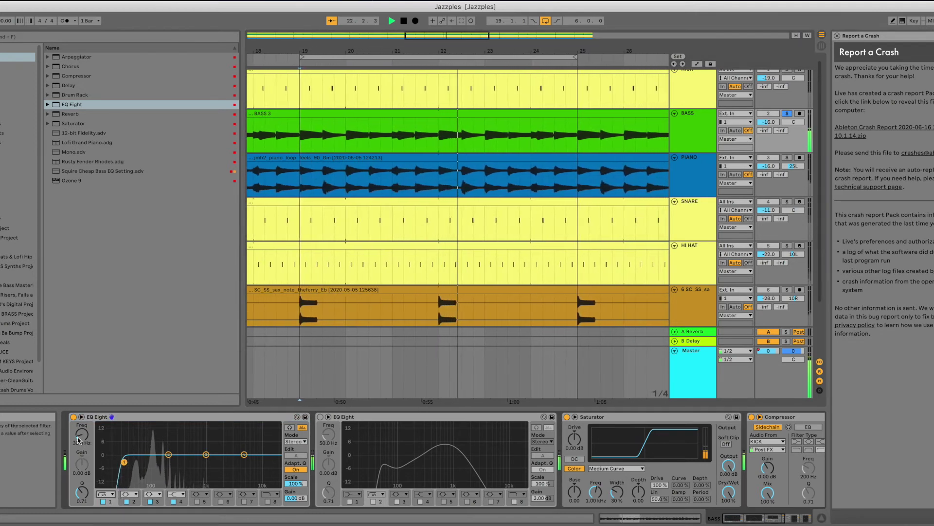
pyautogui.moveTo(78, 440); pyautogui.dragTo(78, 432)
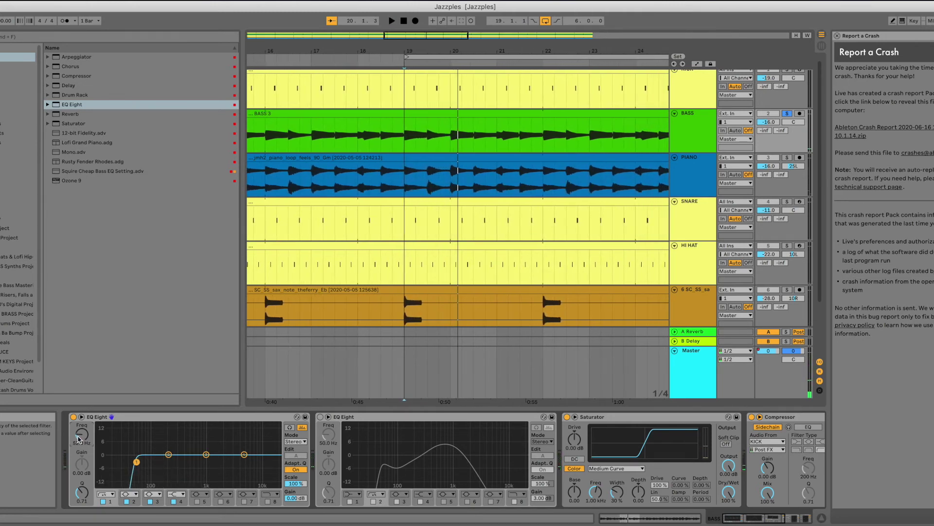
# Solo the BASS and PIANO tracks together and play them from bar 19.
pyautogui.hscroll(2, 285, 436)
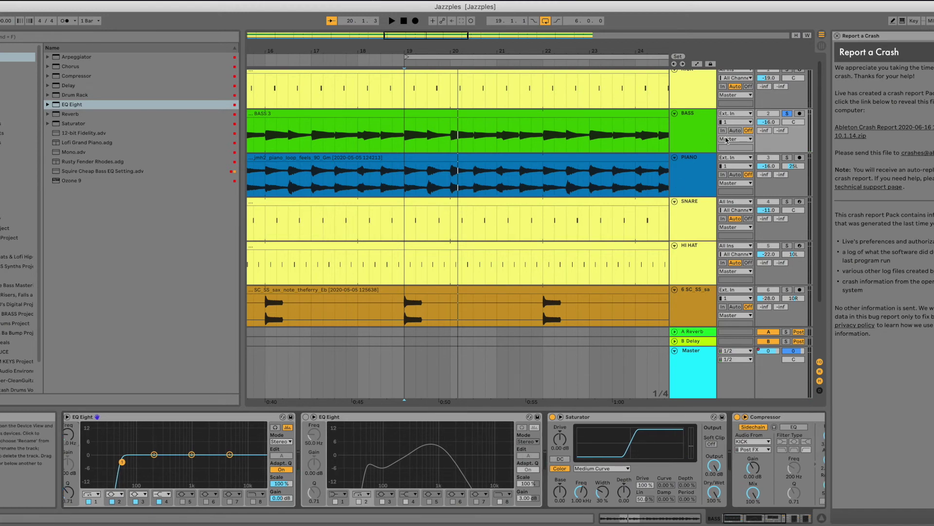
pyautogui.click(787, 115)
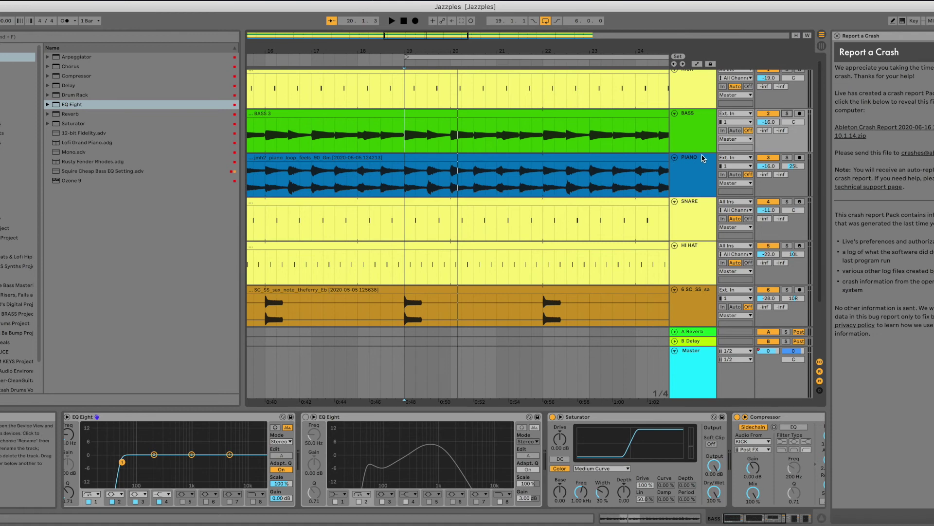
pyautogui.click(788, 114)
pyautogui.click(788, 159)
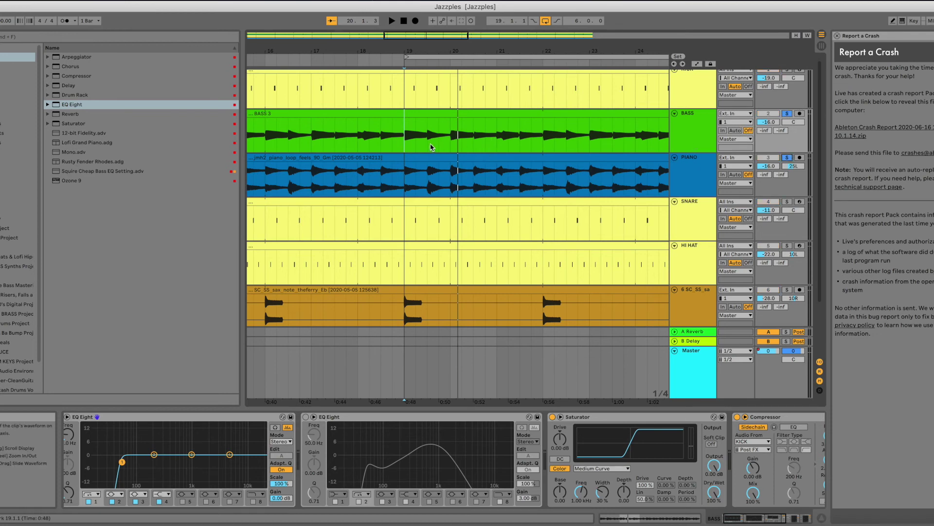
pyautogui.press('space')
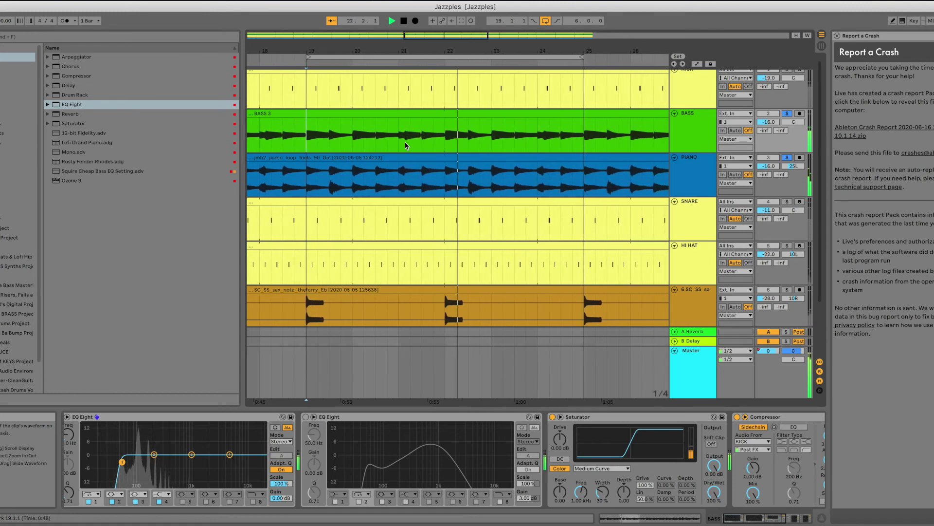
pyautogui.hscroll(1, 405, 142)
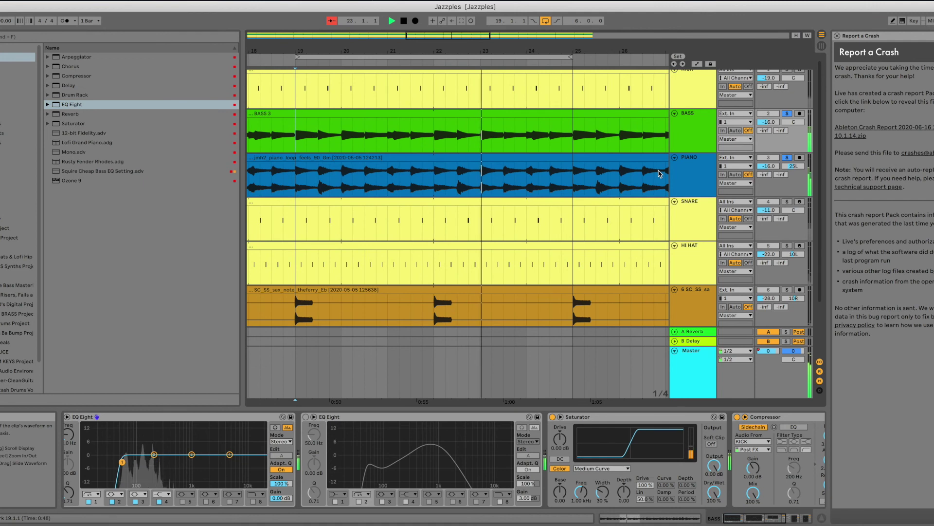